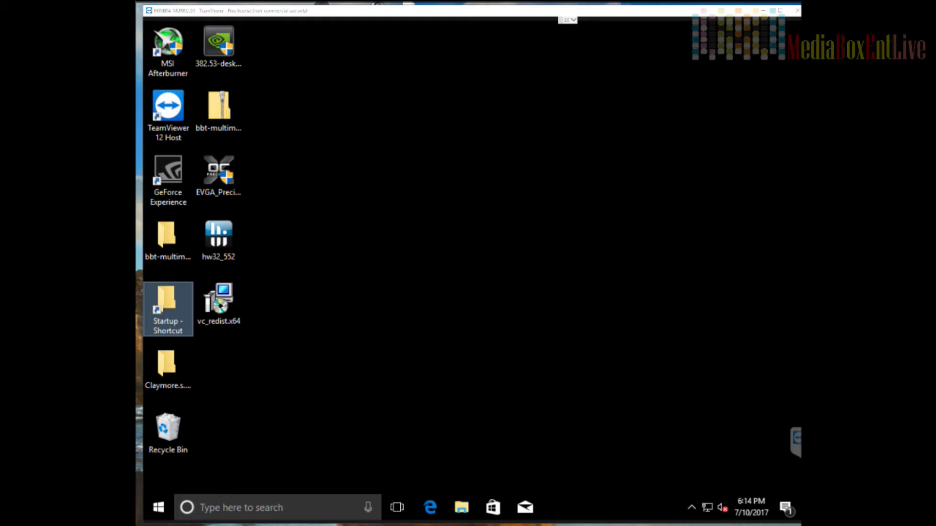
Step: Check the miner shortcut in the Startup folder, then close the folder
{"action": "key", "text": "Return"}
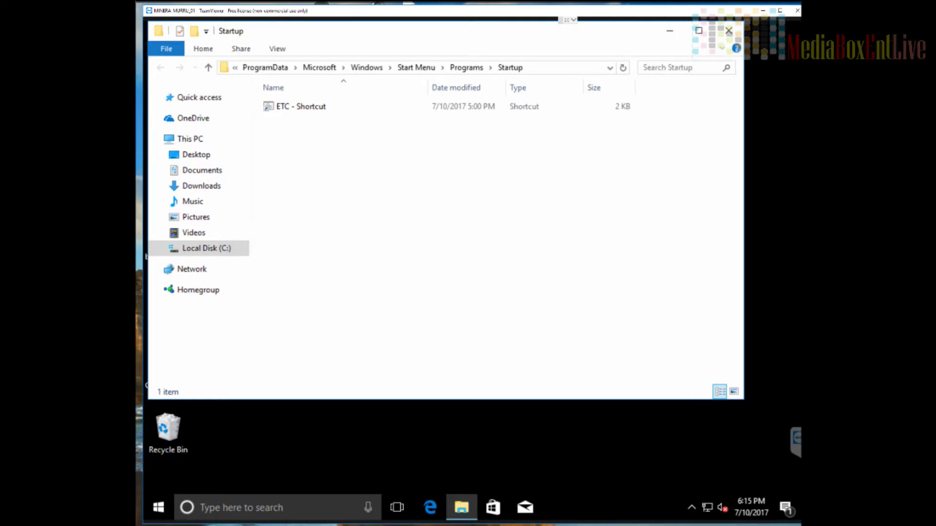
{"action": "left_click", "coordinate": [728, 31]}
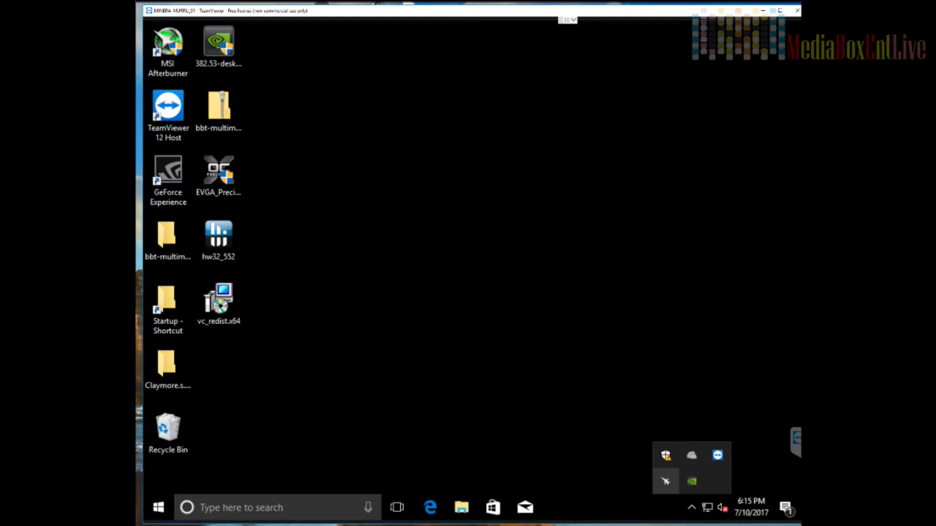
Step: Launch MSI Afterburner from the tray and show the GTX 1070 (GPU 8) settings
{"action": "double_click", "coordinate": [666, 481]}
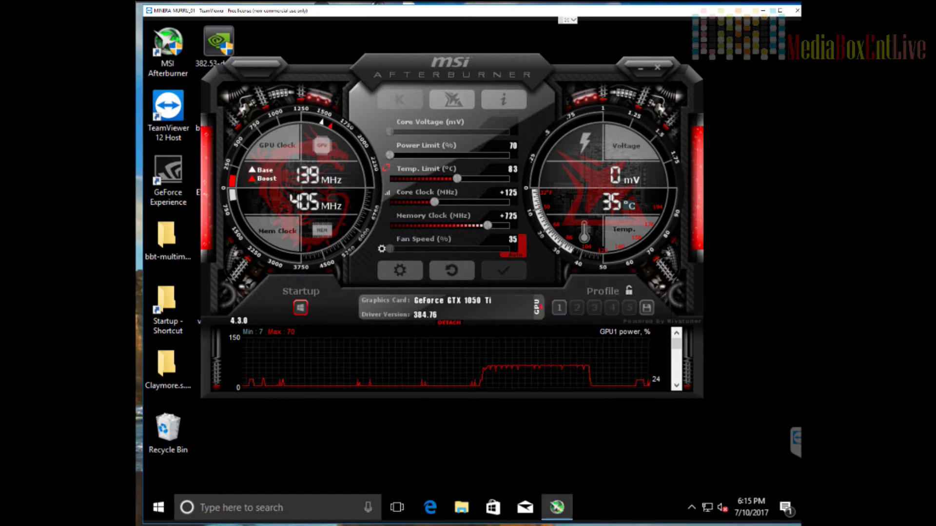
{"action": "left_click", "coordinate": [585, 308]}
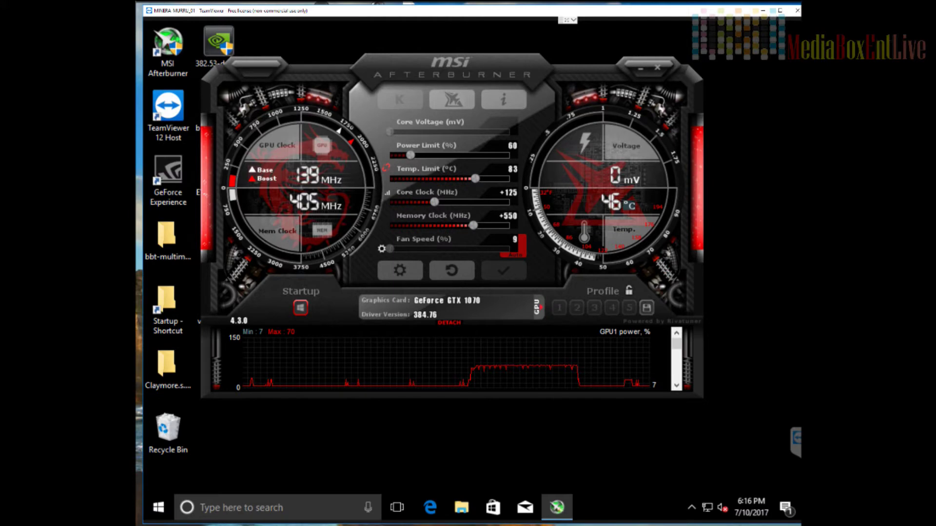
Step: Switch Afterburner to GPU 6 (GP106-A) to view the GTX 1060 6GB settings
{"action": "left_click", "coordinate": [585, 288]}
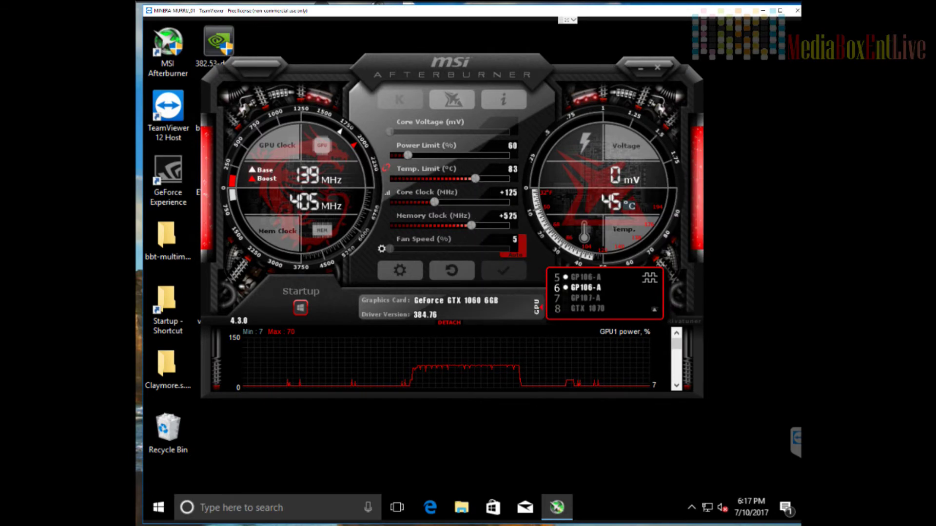
Step: Close Afterburner, run ETC.bat from the Claymore folder and minimize Explorer
{"action": "left_click", "coordinate": [640, 68]}
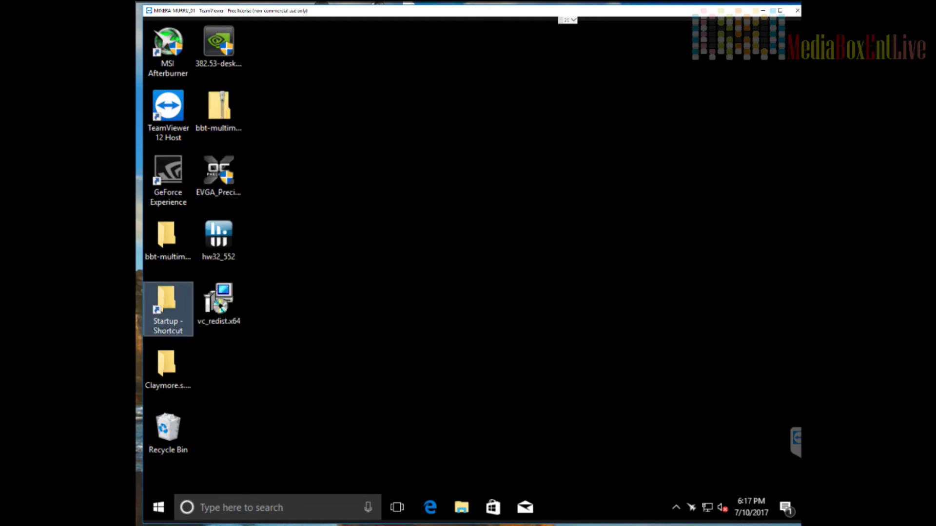
{"action": "double_click", "coordinate": [167, 369]}
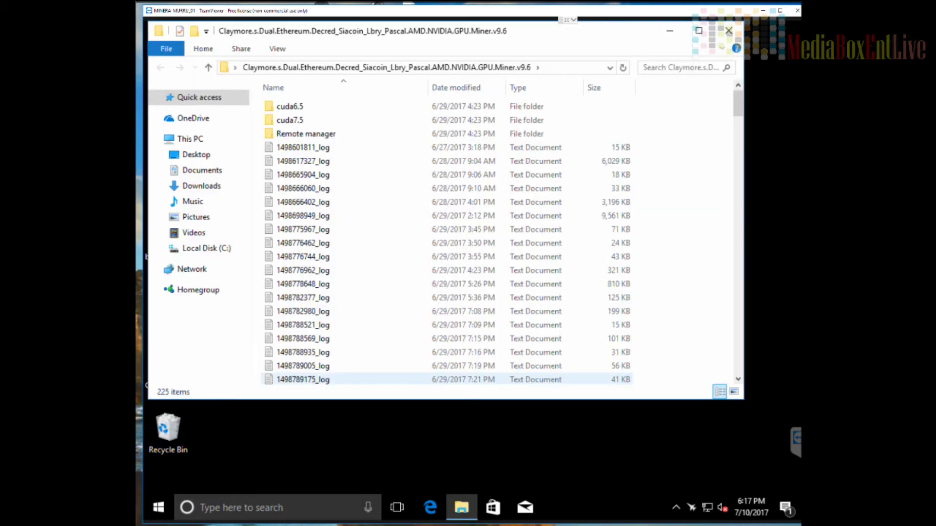
{"action": "scroll", "coordinate": [446, 241], "scroll_direction": "down", "scroll_amount": 5}
{"action": "scroll", "coordinate": [446, 241], "scroll_direction": "down", "scroll_amount": 5}
{"action": "scroll", "coordinate": [446, 241], "scroll_direction": "down", "scroll_amount": 5}
{"action": "scroll", "coordinate": [447, 241], "scroll_direction": "down", "scroll_amount": 5}
{"action": "scroll", "coordinate": [445, 370], "scroll_direction": "down", "scroll_amount": 10}
{"action": "scroll", "coordinate": [446, 370], "scroll_direction": "down", "scroll_amount": 10}
{"action": "scroll", "coordinate": [446, 369], "scroll_direction": "down", "scroll_amount": 10}
{"action": "scroll", "coordinate": [446, 369], "scroll_direction": "down", "scroll_amount": 10}
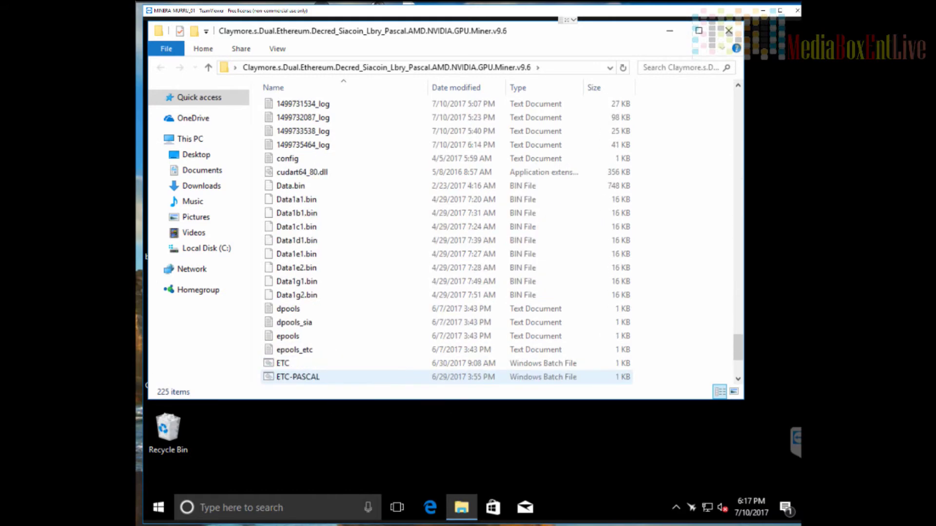
{"action": "scroll", "coordinate": [446, 377], "scroll_direction": "down", "scroll_amount": 3}
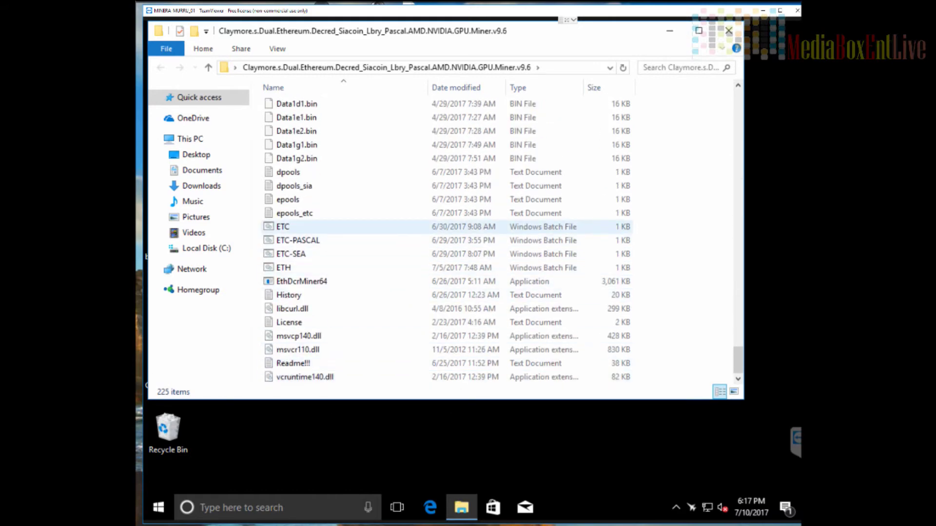
{"action": "double_click", "coordinate": [447, 227]}
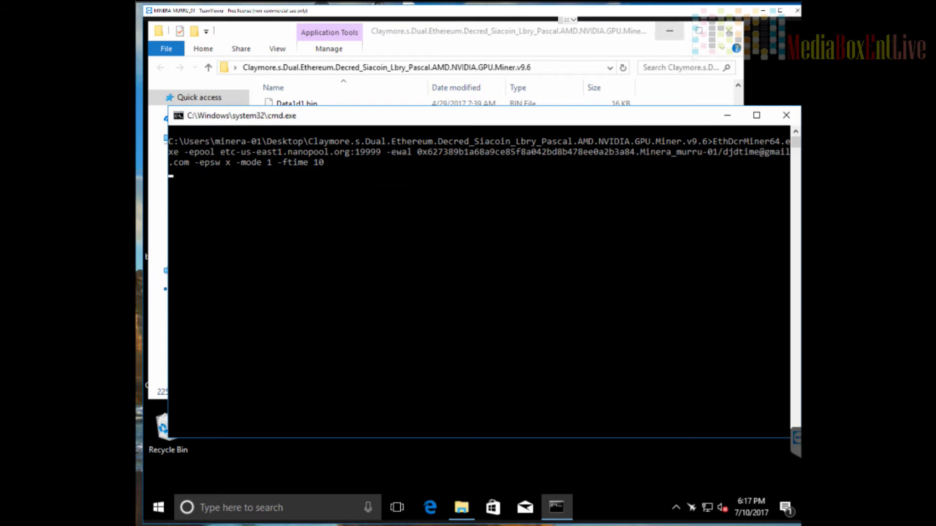
{"action": "left_click", "coordinate": [669, 31]}
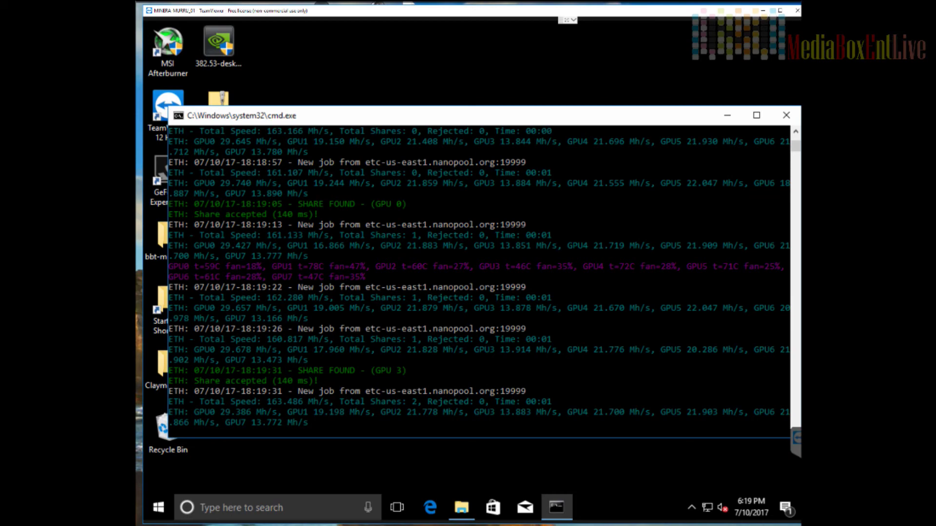
Step: With Claymore hashing ETC on eight GPUs, launch Device Manager from the Win+X menu
{"action": "key", "text": "super"}
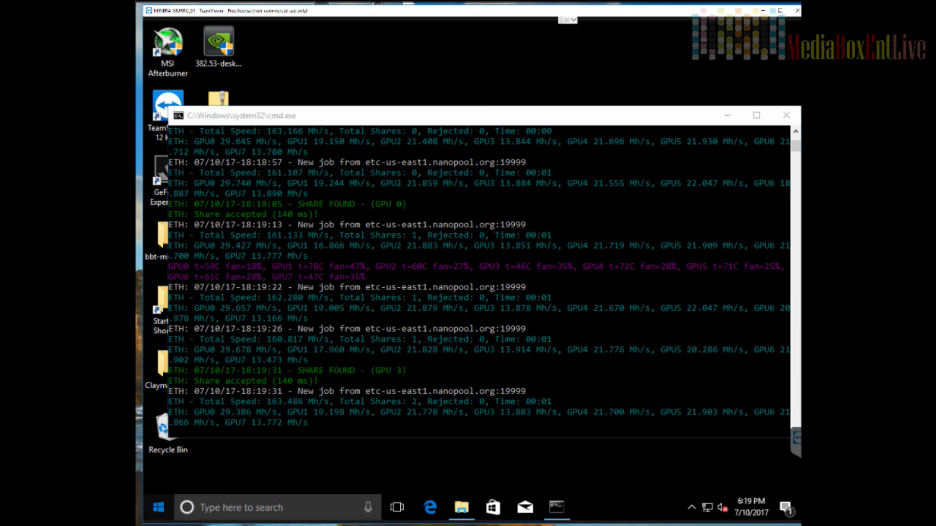
{"action": "key", "text": "super"}
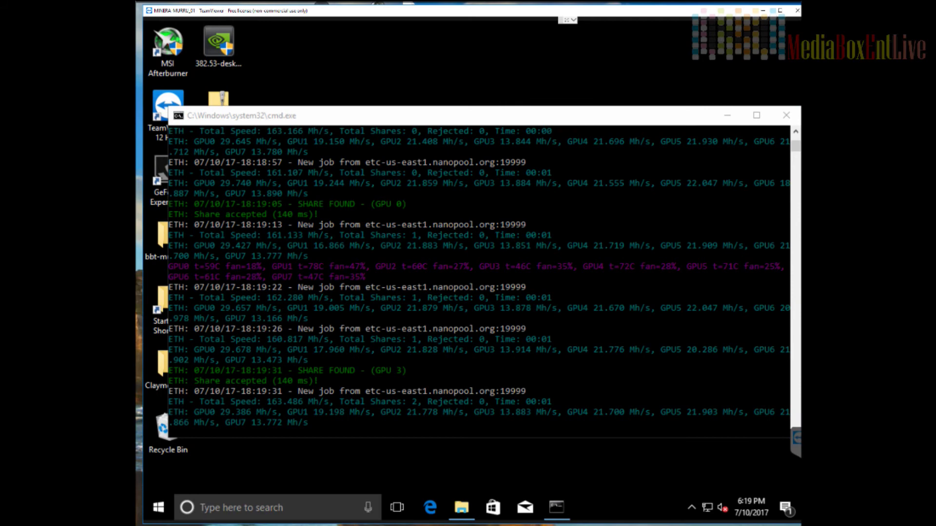
{"action": "key", "text": "super+x"}
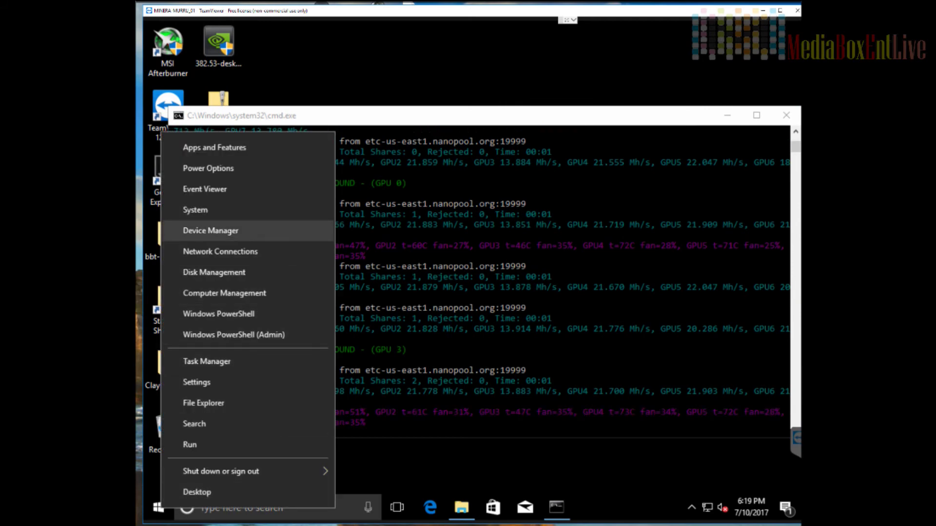
{"action": "key", "text": "Return"}
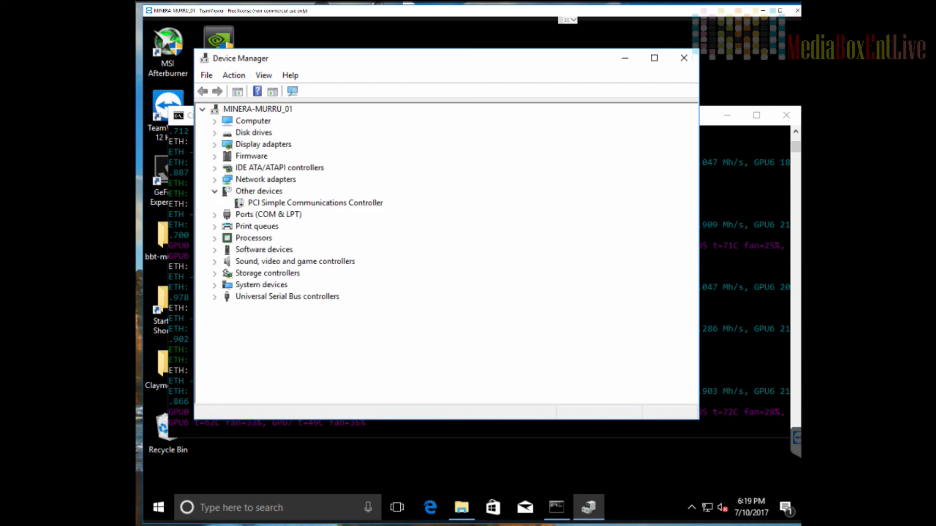
Step: Expand Display adapters to show eight NVIDIA GeForce cards, then close Device Manager
{"action": "left_click", "coordinate": [215, 144]}
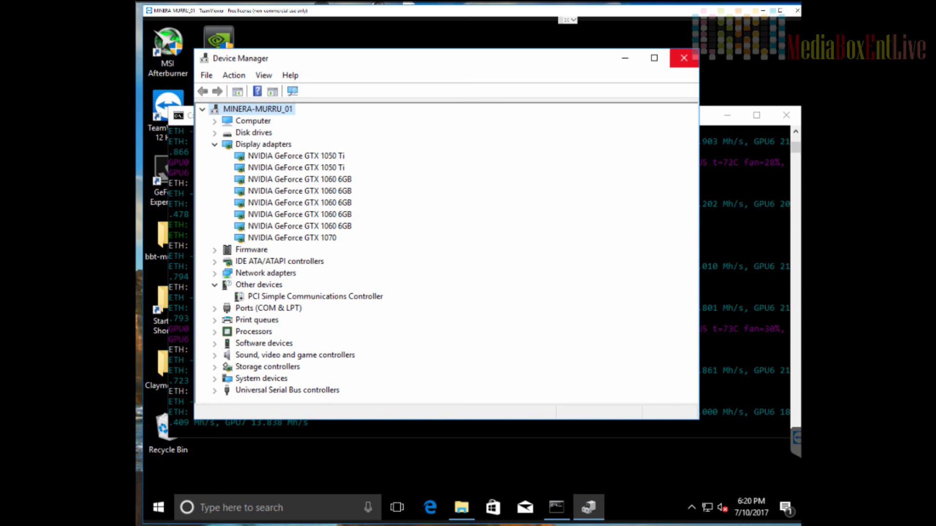
{"action": "left_click", "coordinate": [684, 58]}
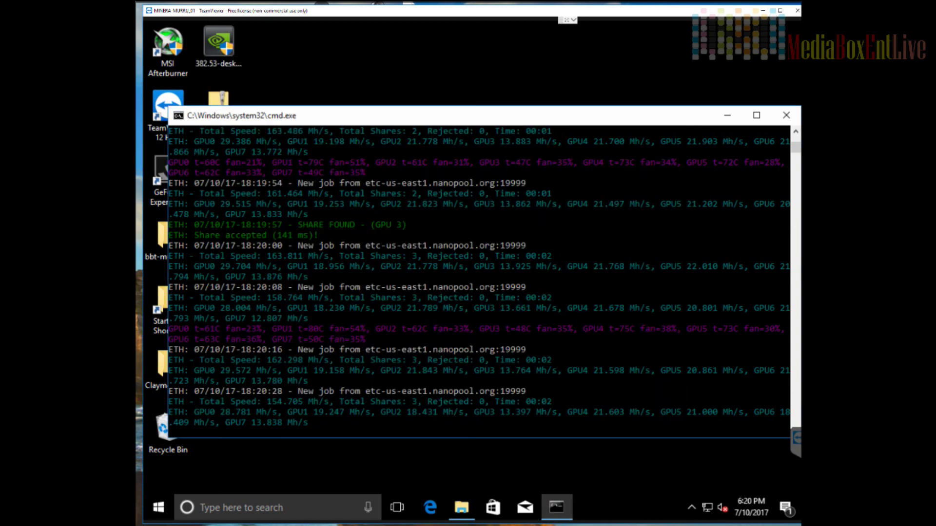